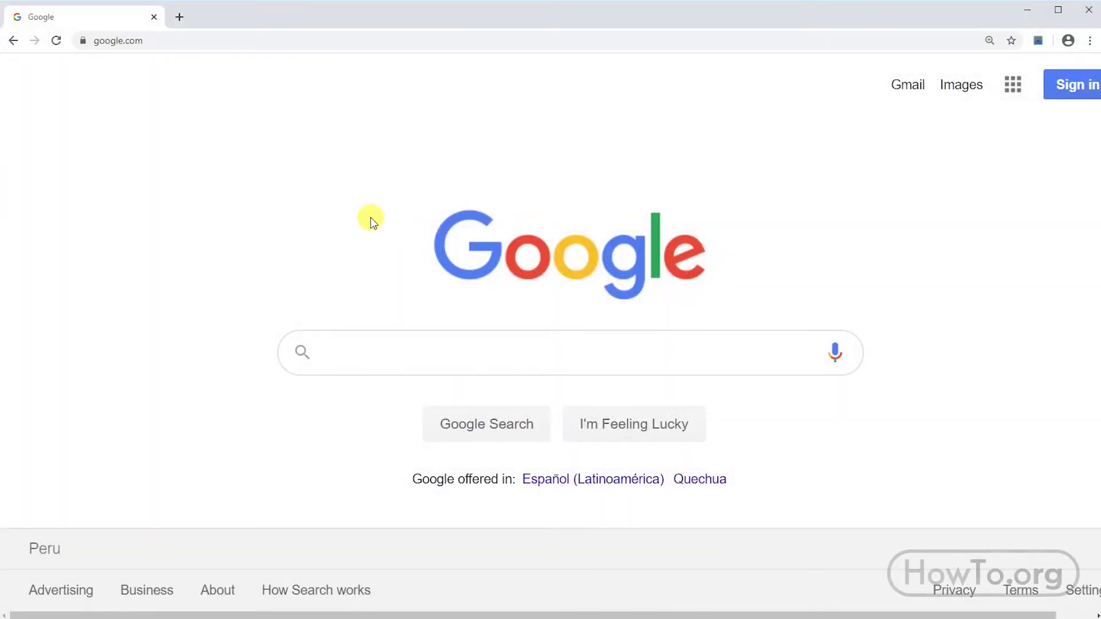
Go to gmail.com from Google Search to reach the Choose an account page.
click(319, 43)
text(gmai)
key(Return)
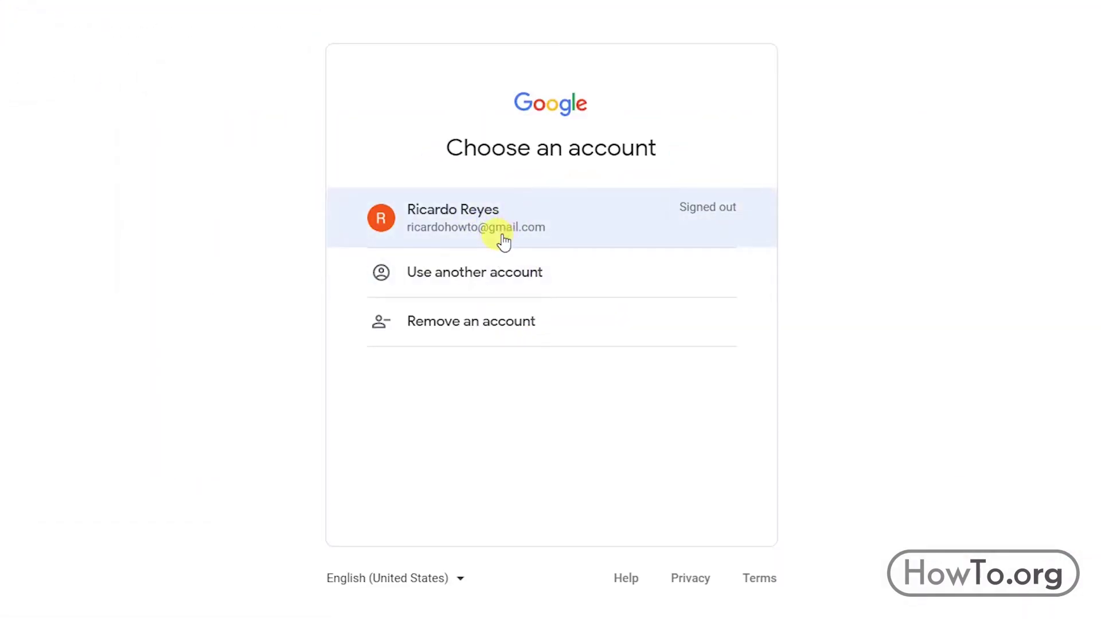
Pick the signed-out account, choose Forgot password, and switch to verifying with the phone ending in 71.
click(537, 227)
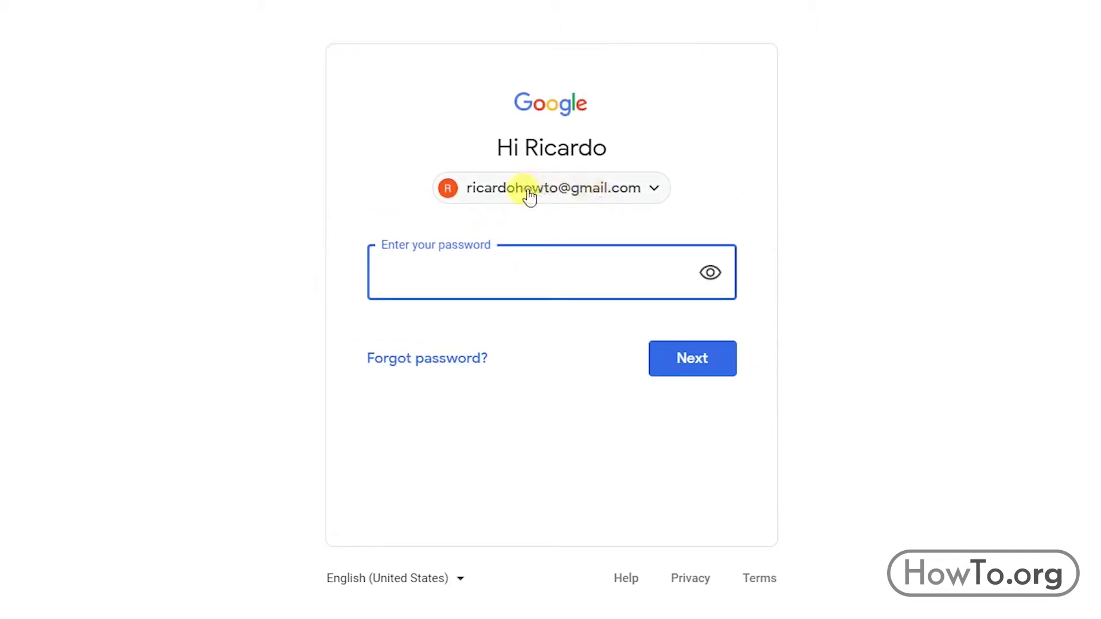
click(449, 359)
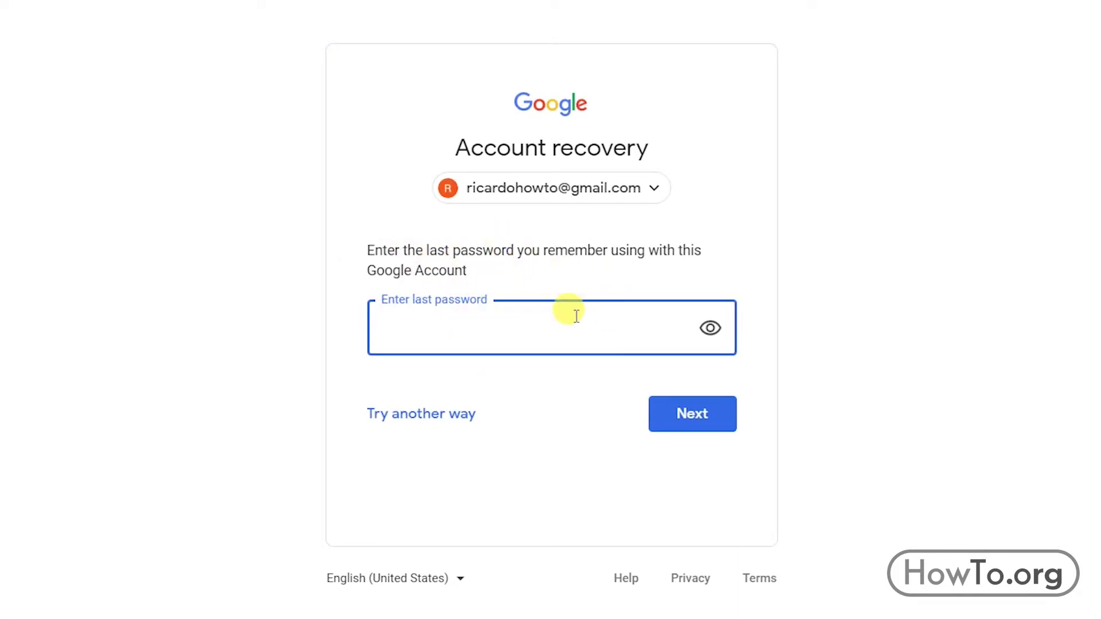
click(448, 415)
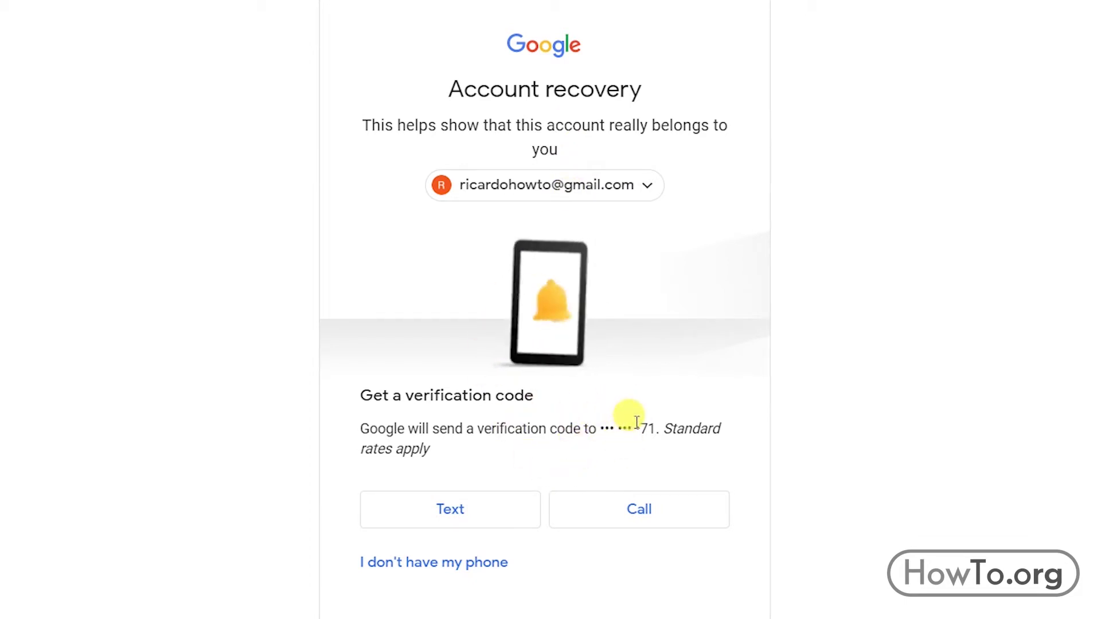
Have the 6-digit code sent by text and submit it to reach Change password.
click(493, 514)
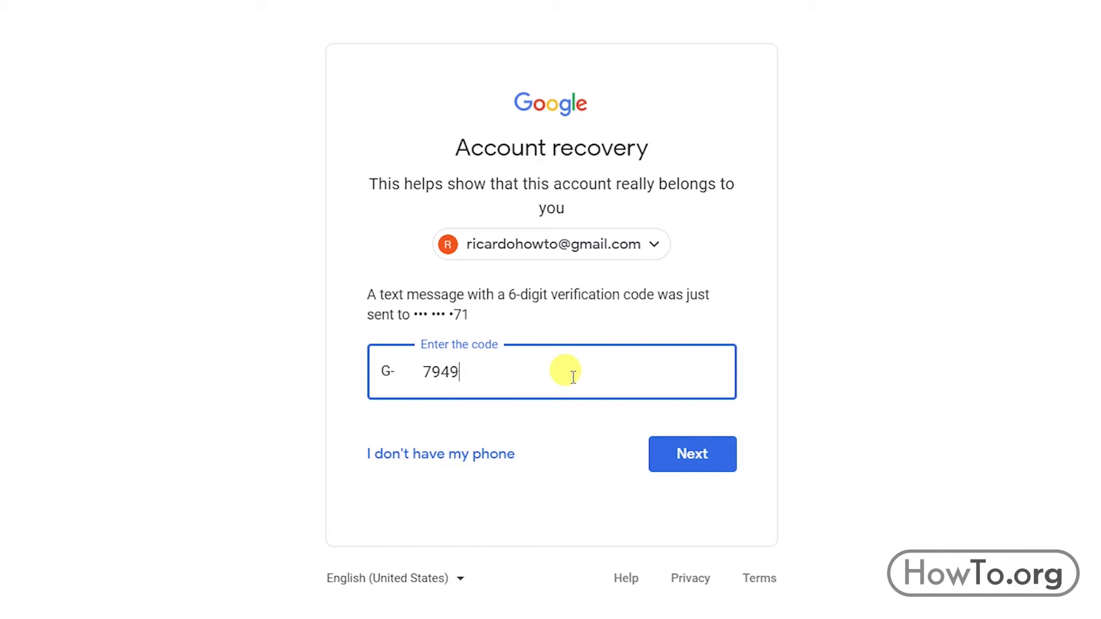
click(667, 454)
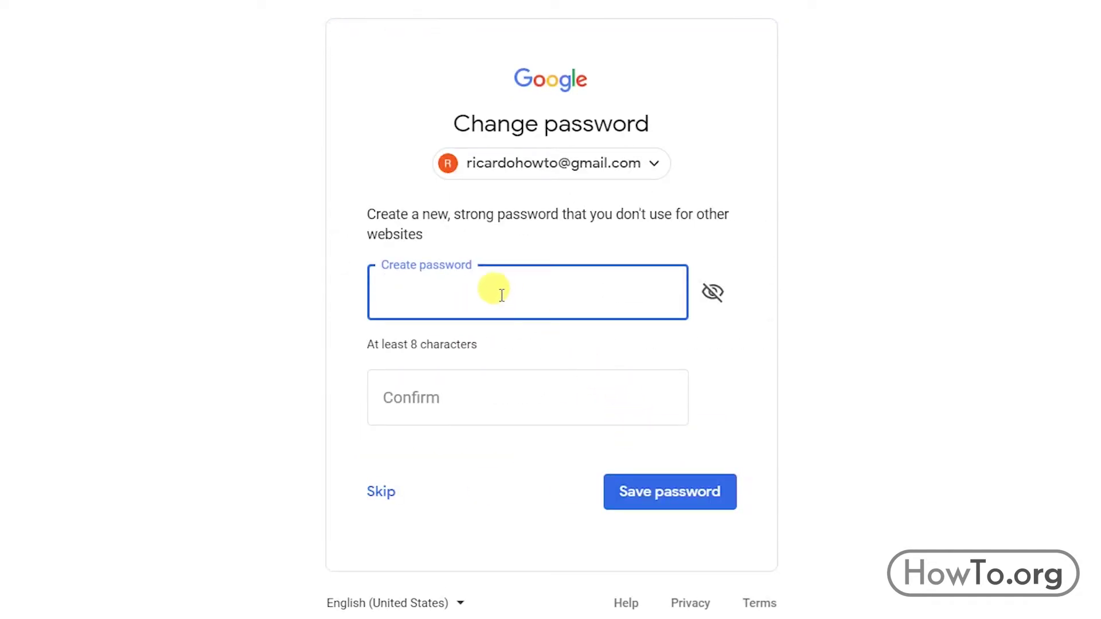
Enter and confirm a new password, then save it to reach the security review page.
key(Tab)
text(****)
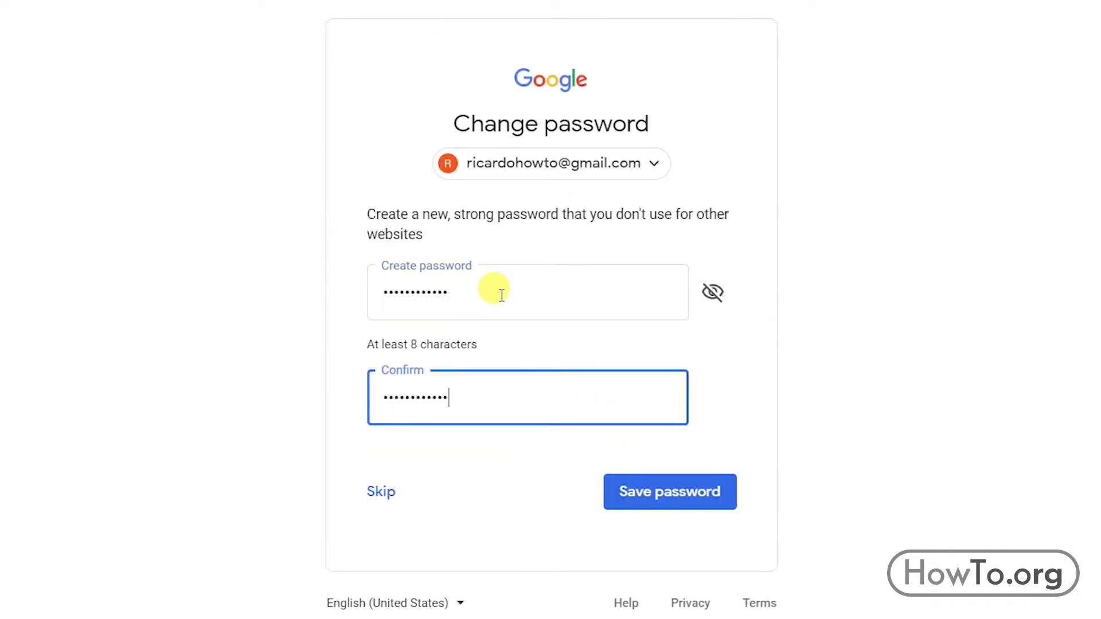
click(650, 492)
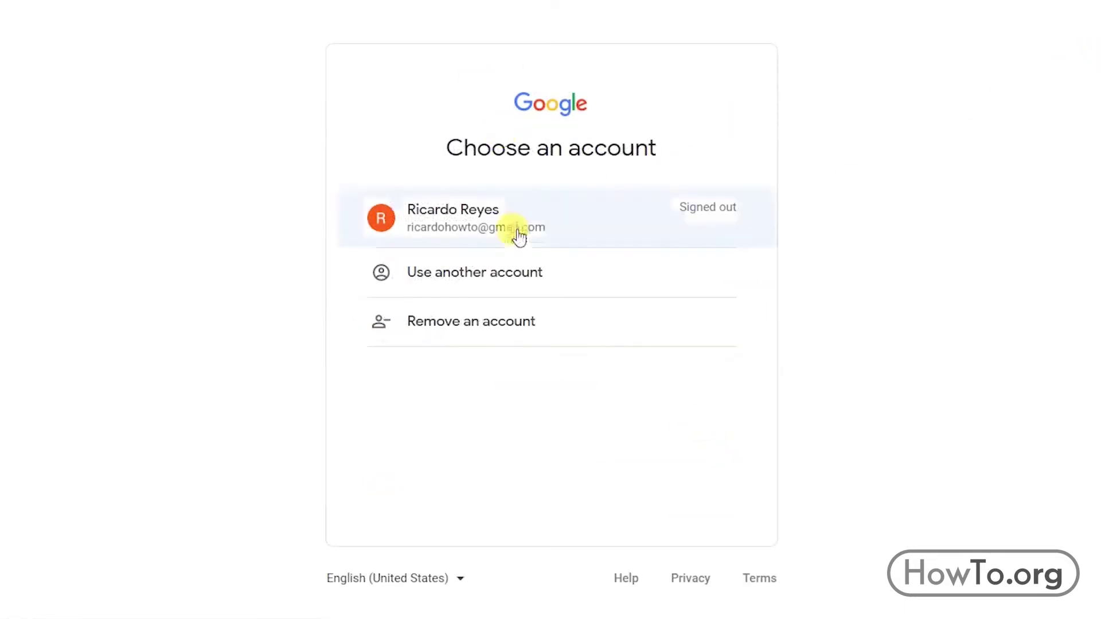
Choose the account, select Forgot password, indicate no phone access, and send a code to the recovery email.
click(513, 229)
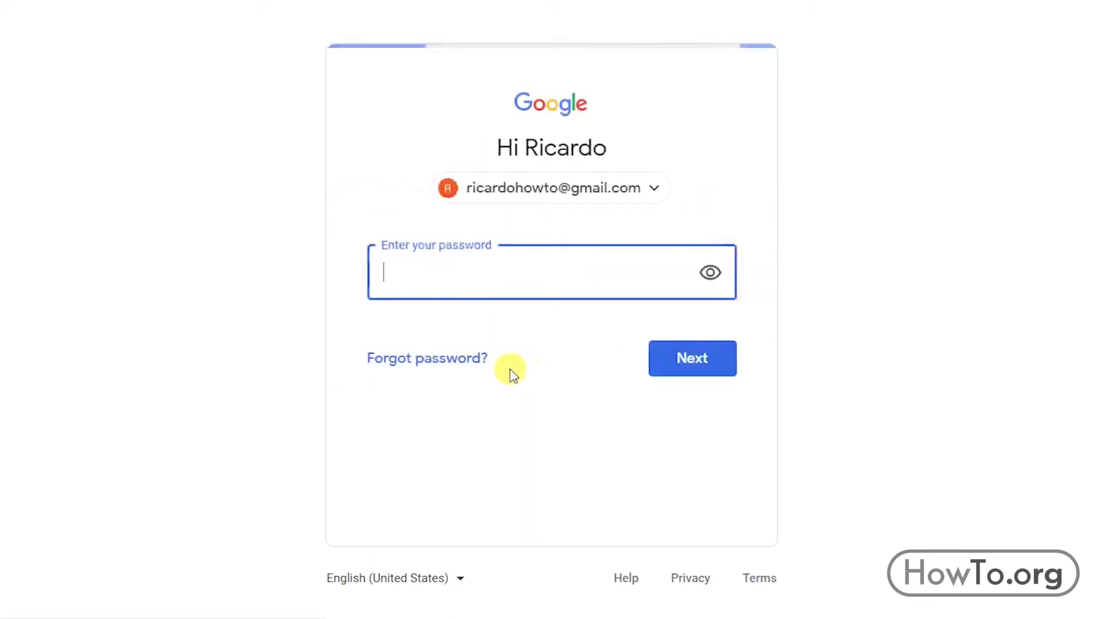
click(468, 367)
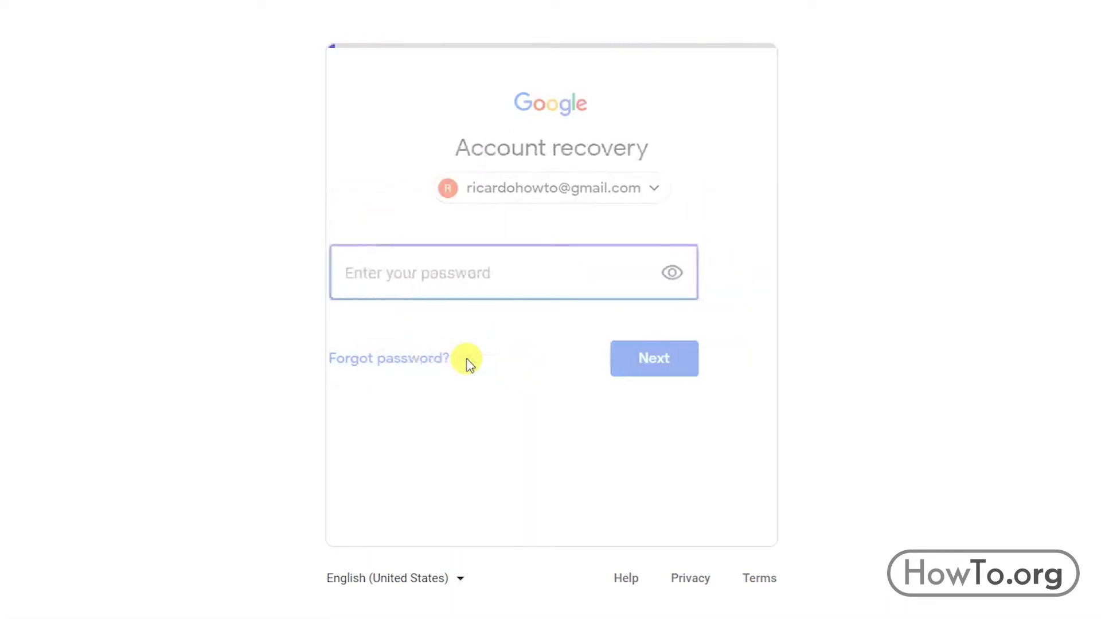
click(462, 416)
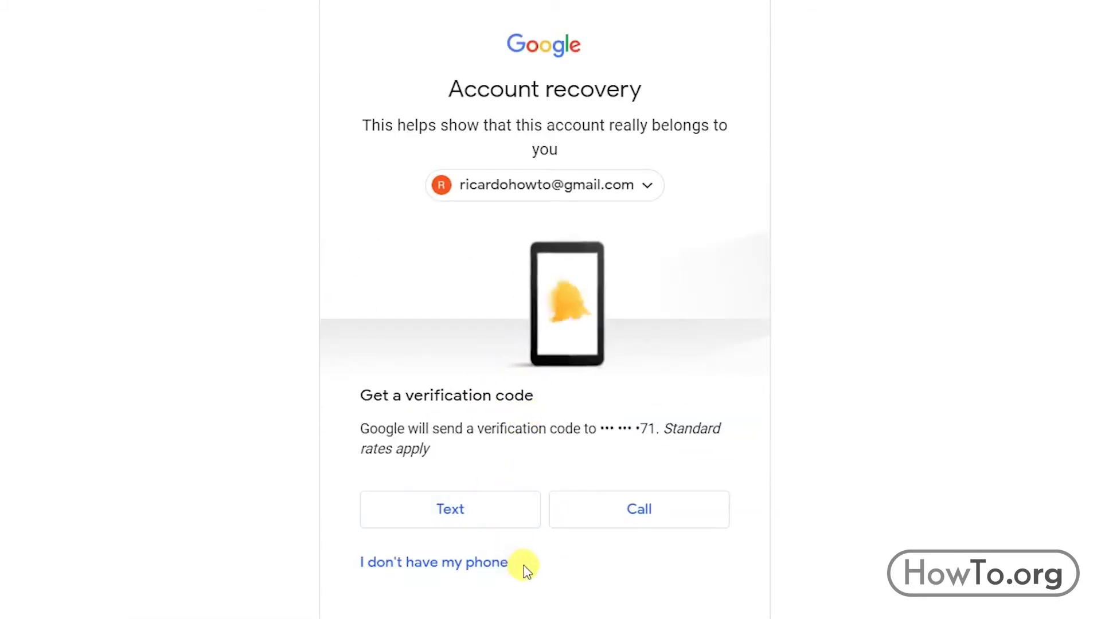
click(423, 564)
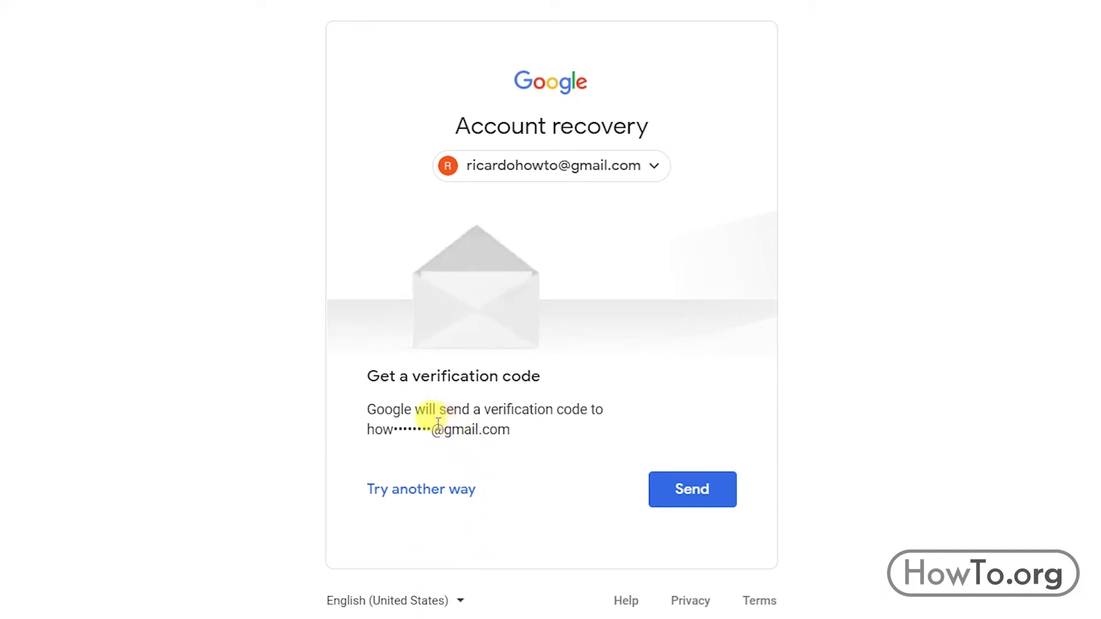
click(703, 496)
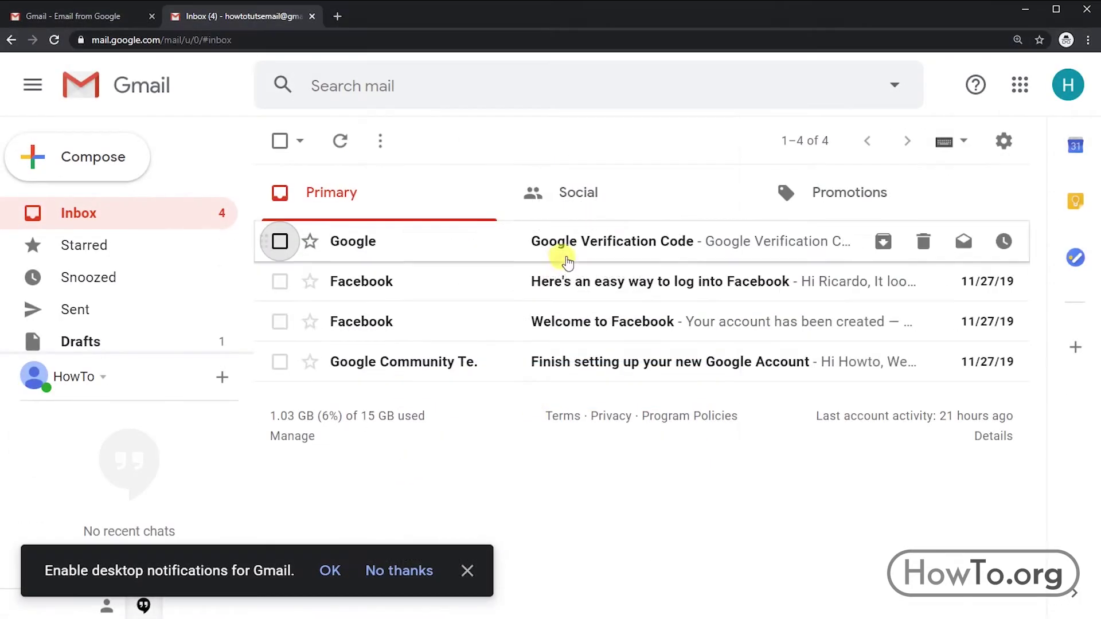
Copy the code from the Google Verification Code email and submit it on the recovery page.
click(641, 246)
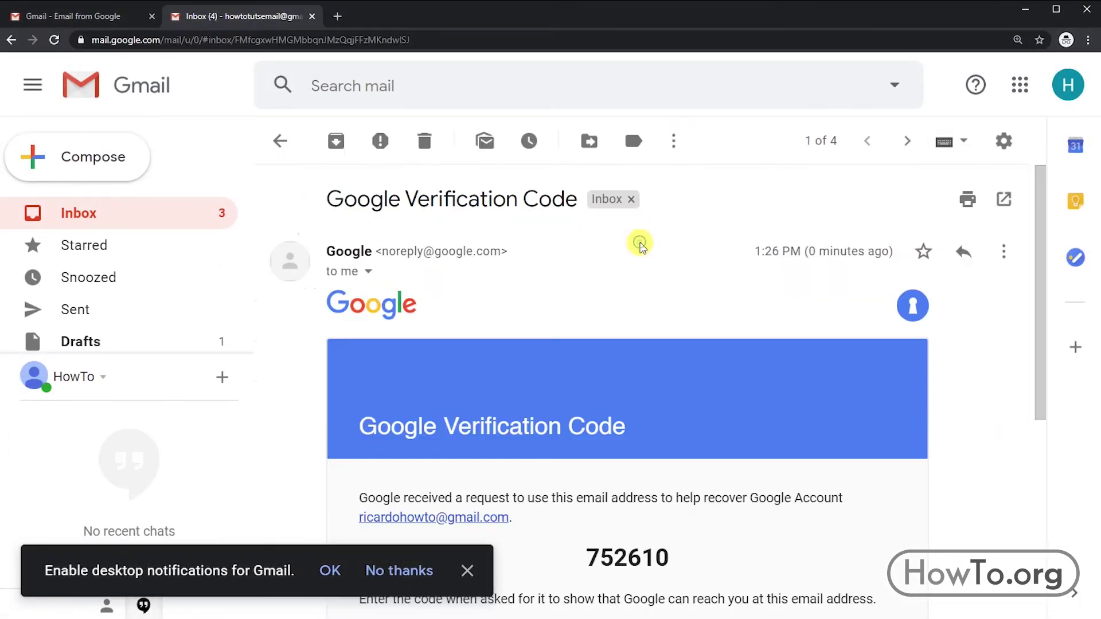
scroll(626, 434, down, 1)
drag(696, 493, 625, 491)
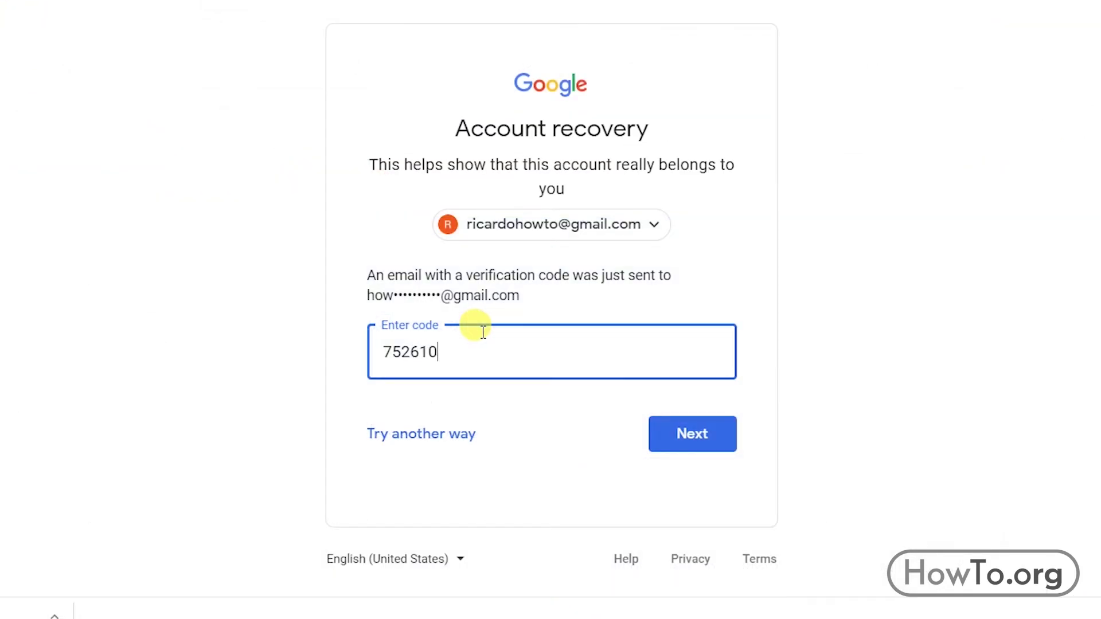
click(674, 440)
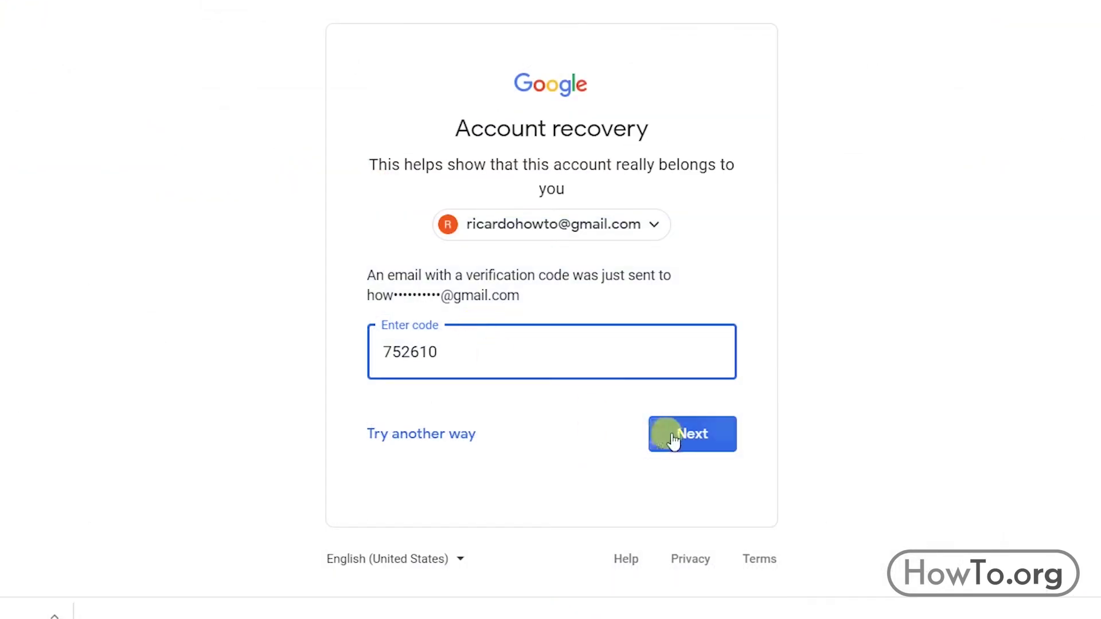
click(711, 443)
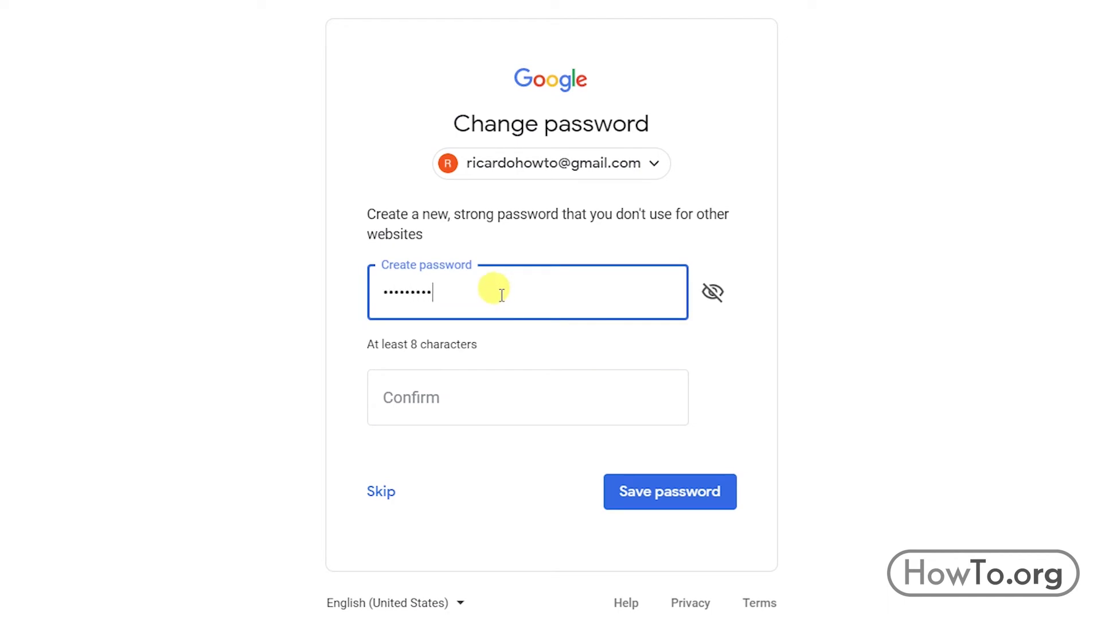
Enter and confirm a new password, then save it to finish recovery.
key(Tab)
text(••)
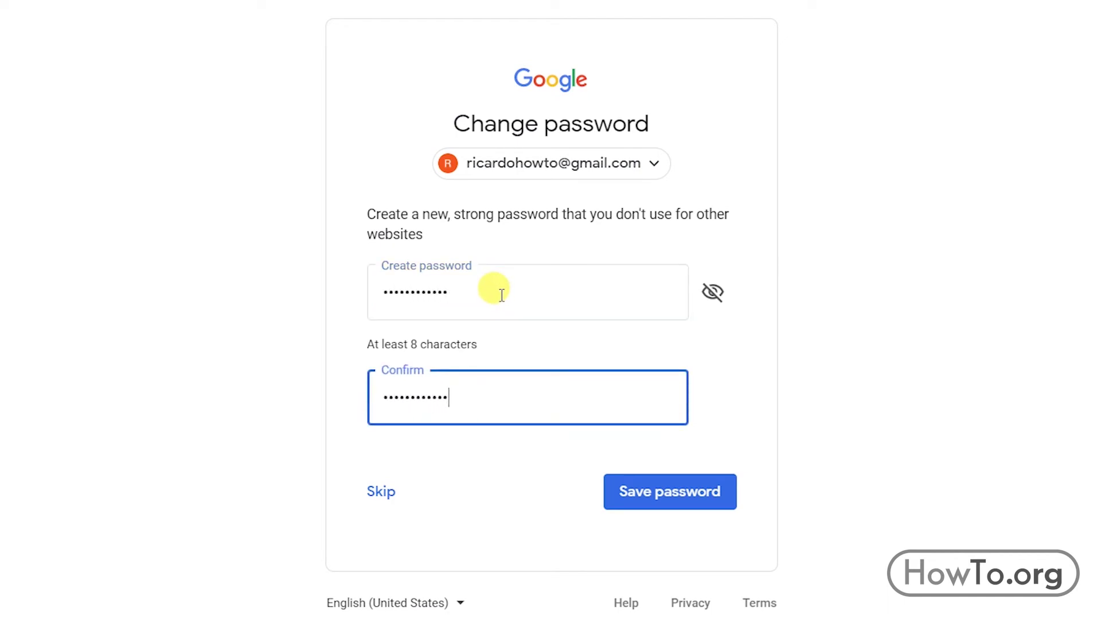
click(681, 493)
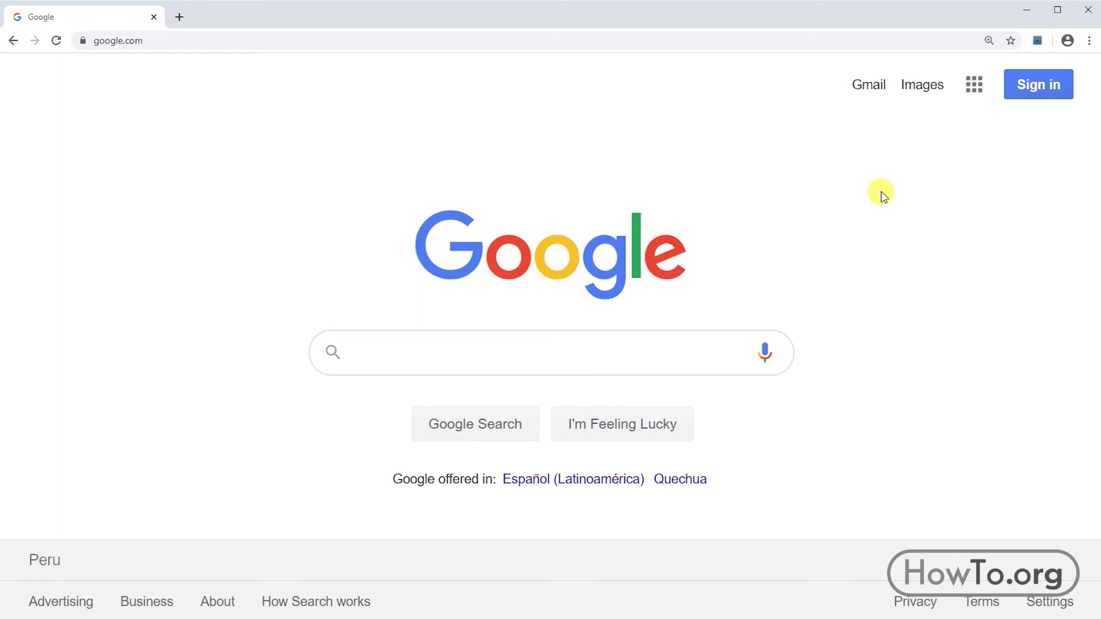
Sign in to the account with the new password and open Manage your Google Account.
click(1019, 92)
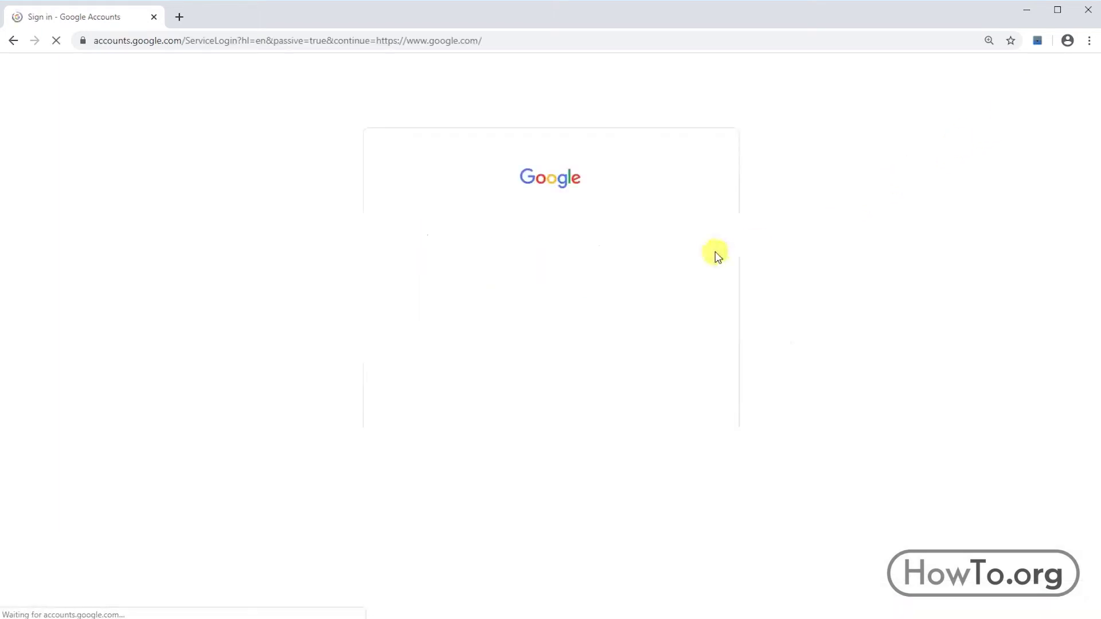
click(580, 270)
text(•)
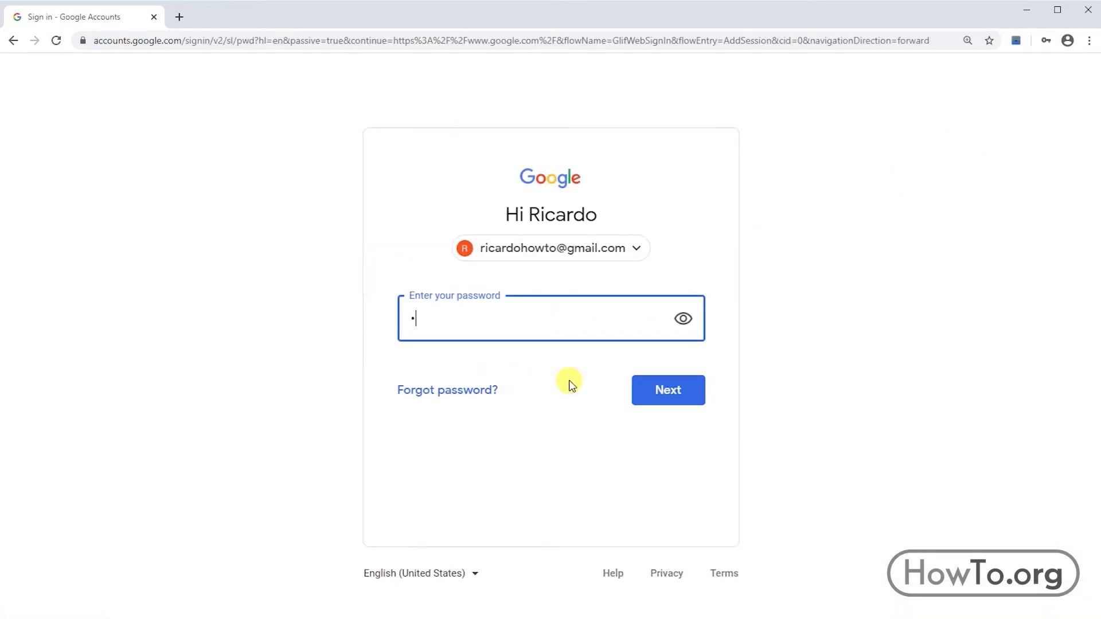
key(Return)
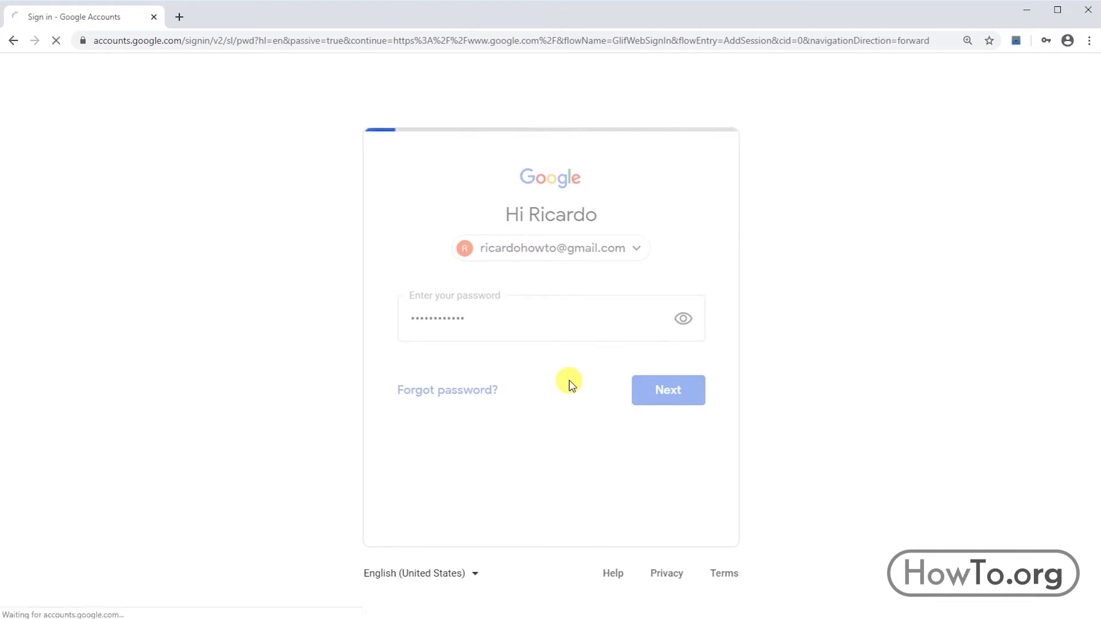
click(1058, 89)
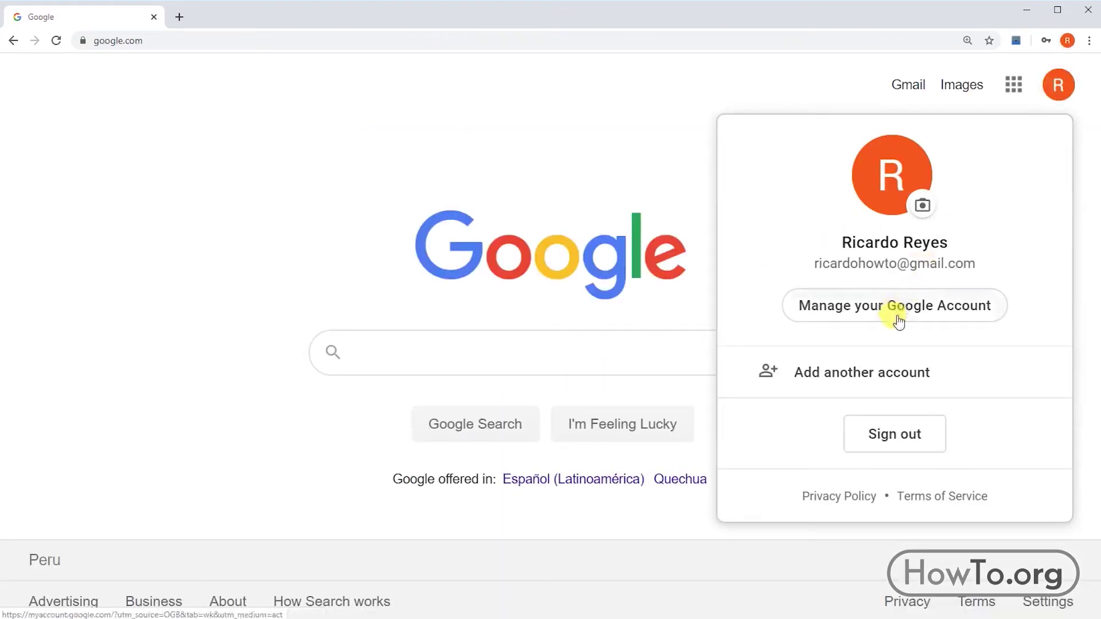
click(877, 316)
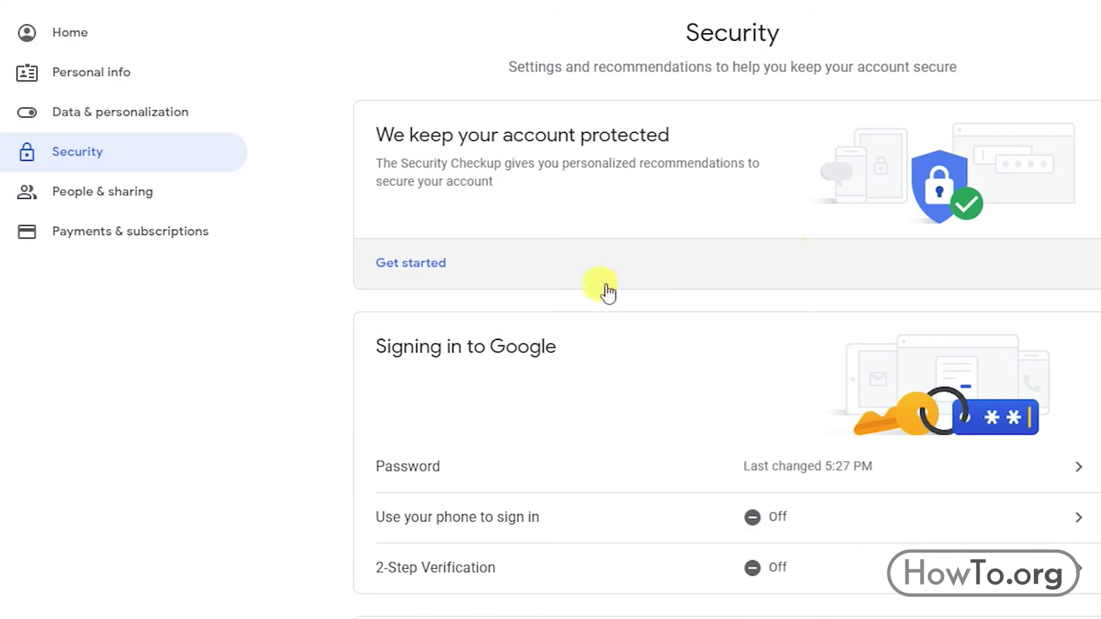
Open Recovery phone after re-entering the password, view the number editor, and close it without changes.
scroll(649, 403, down, 3)
scroll(649, 403, down, 3)
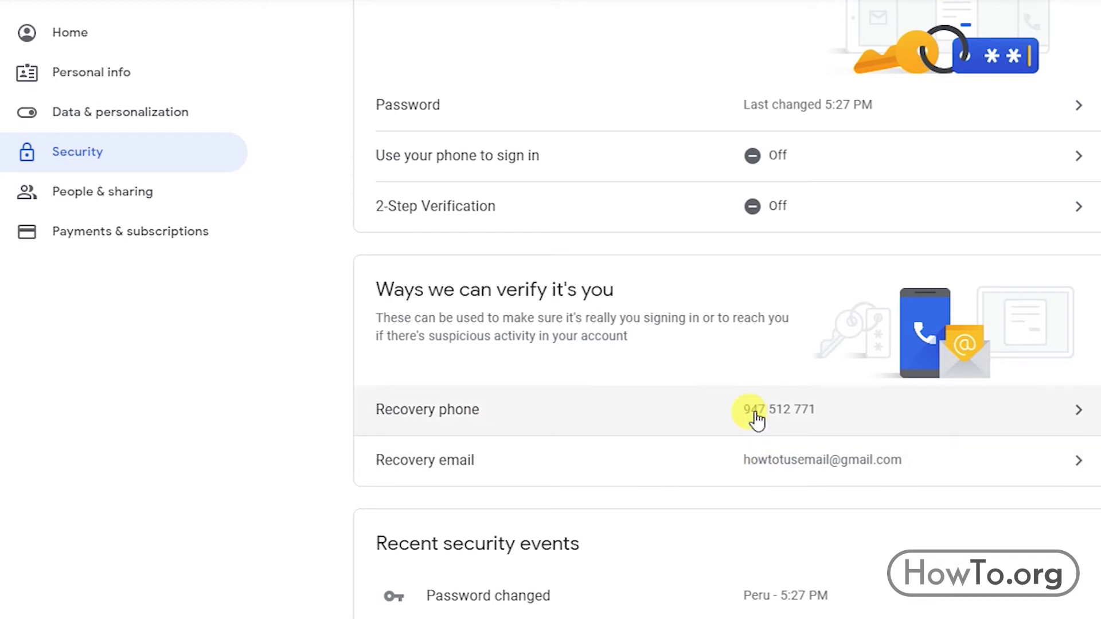
click(754, 418)
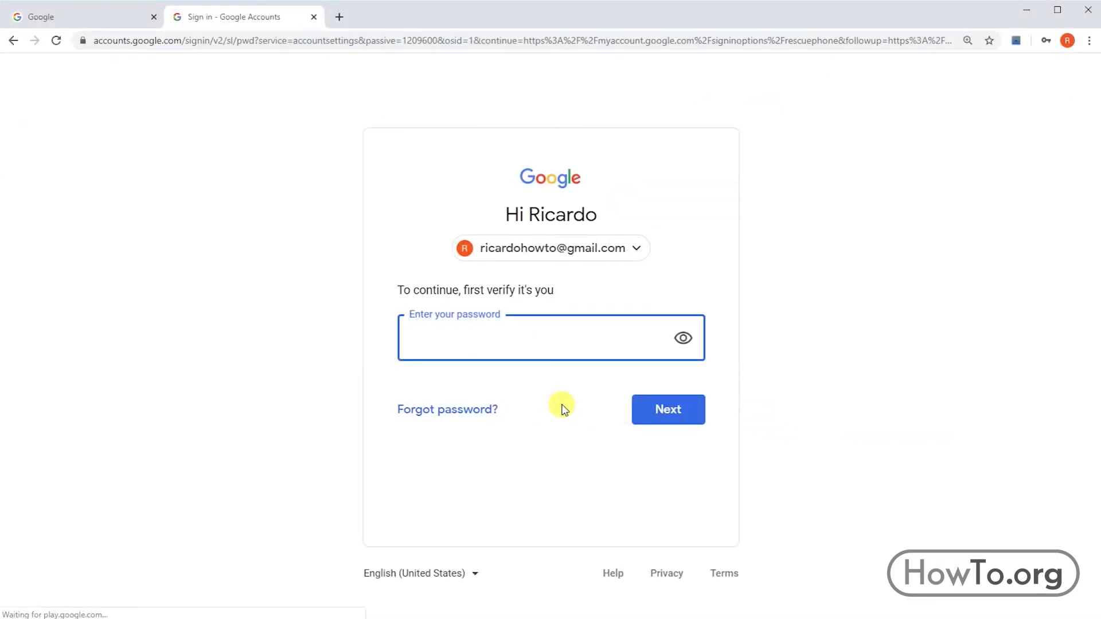
click(682, 422)
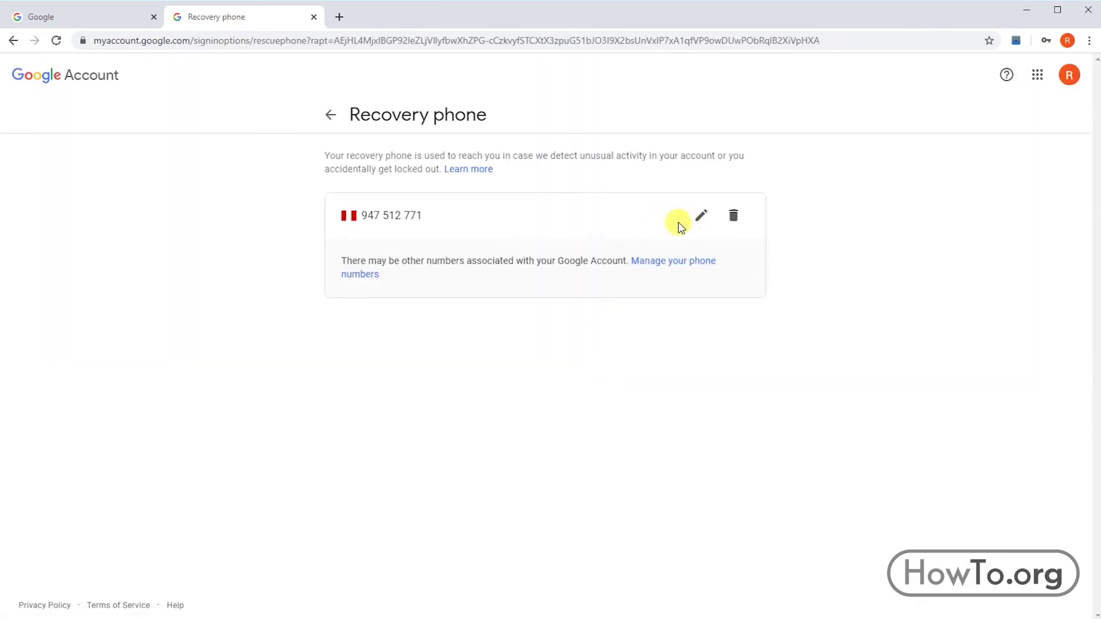
click(701, 216)
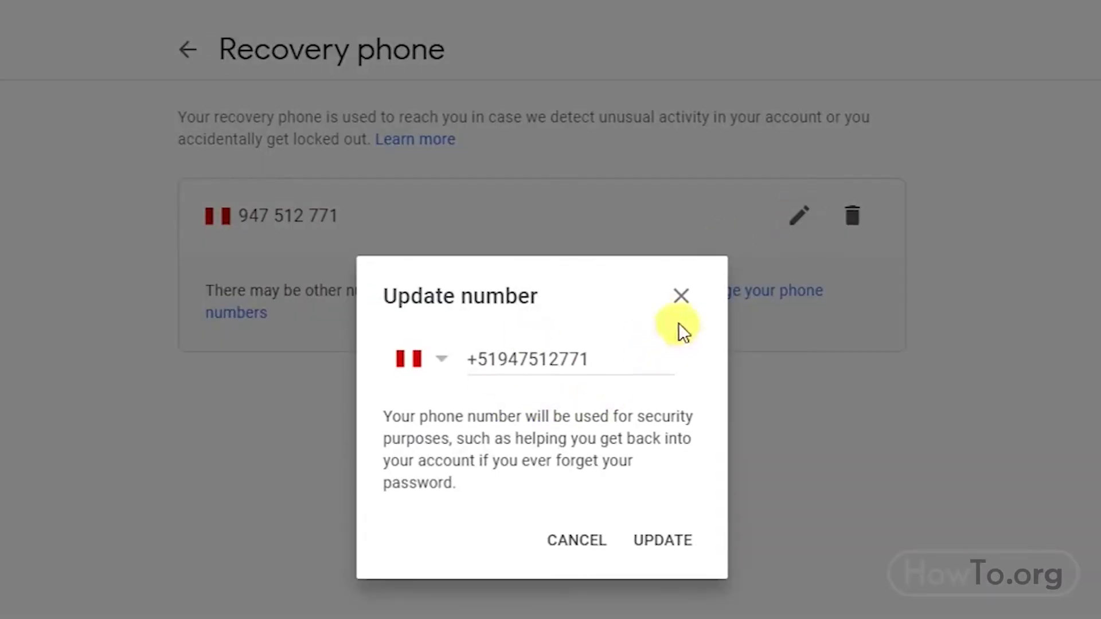
click(681, 304)
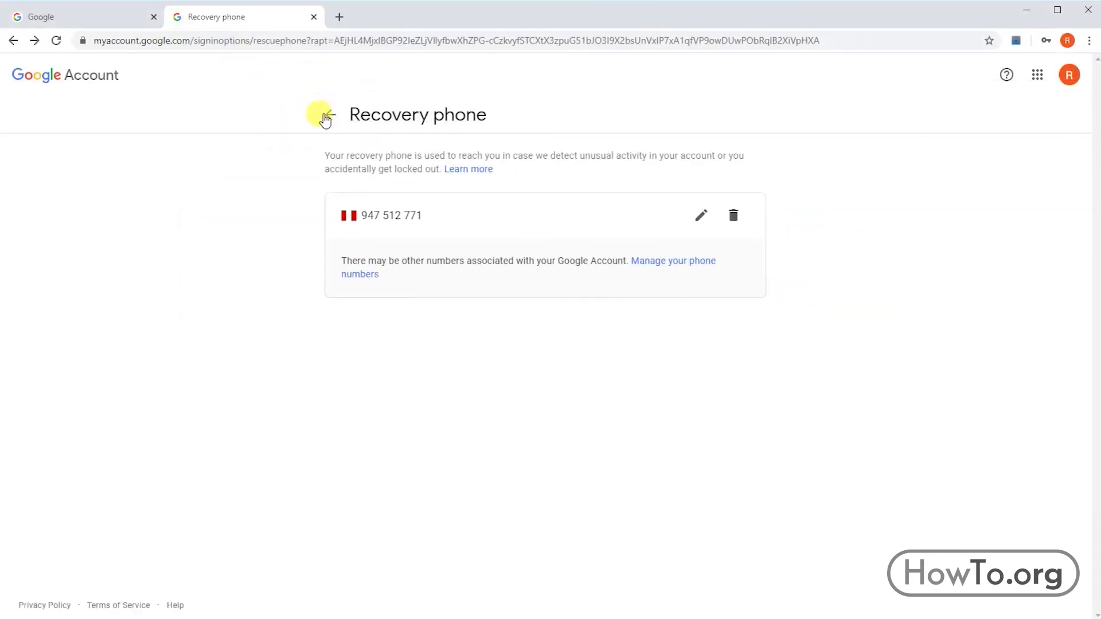
click(325, 117)
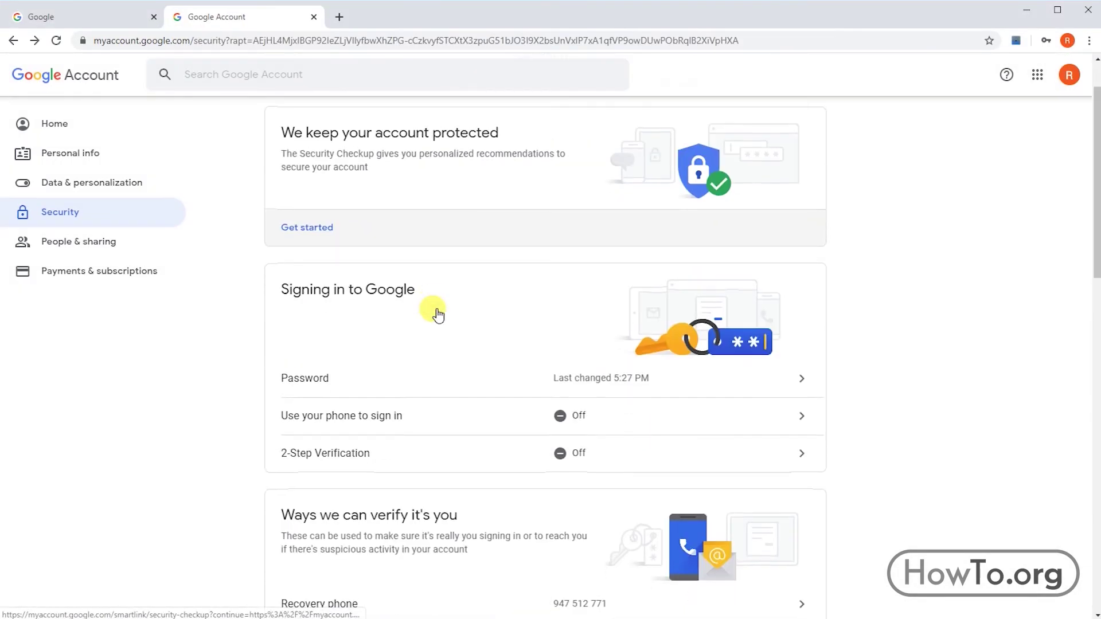
scroll(438, 315, down, 2)
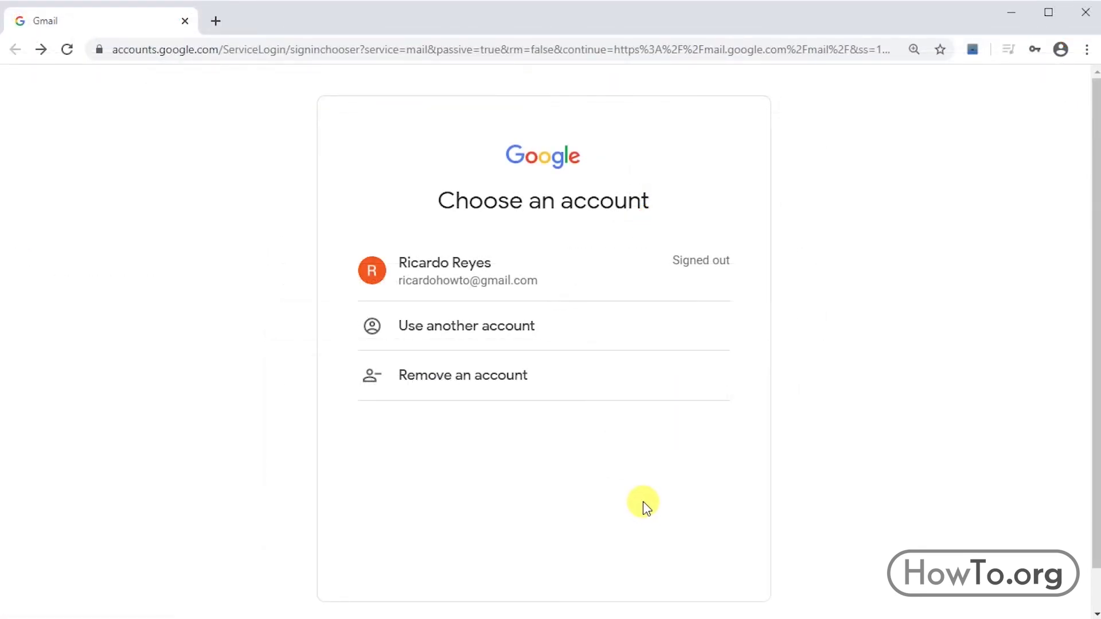
Choose the account, select Forgot password, skip the phone and recovery-email options, and submit a contact email address.
click(487, 268)
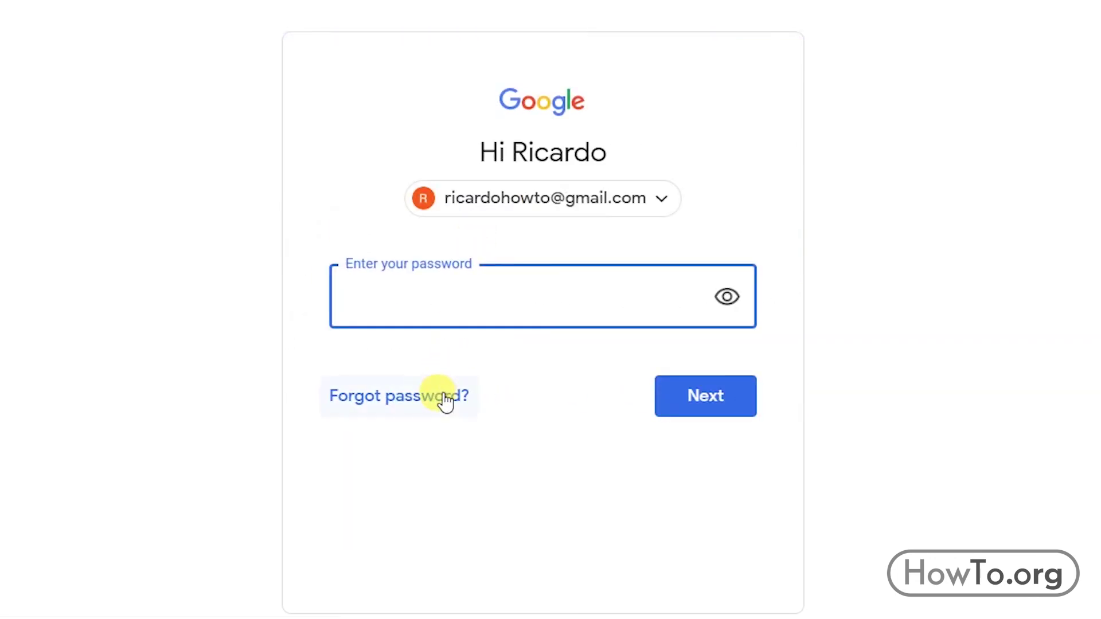
click(445, 399)
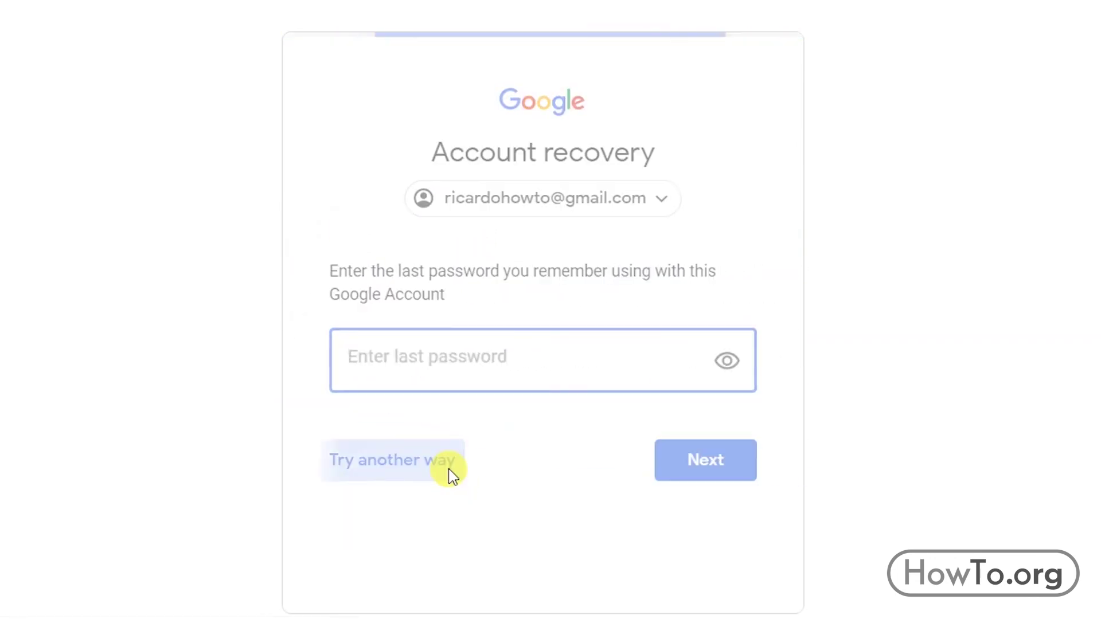
scroll(439, 459, down, 3)
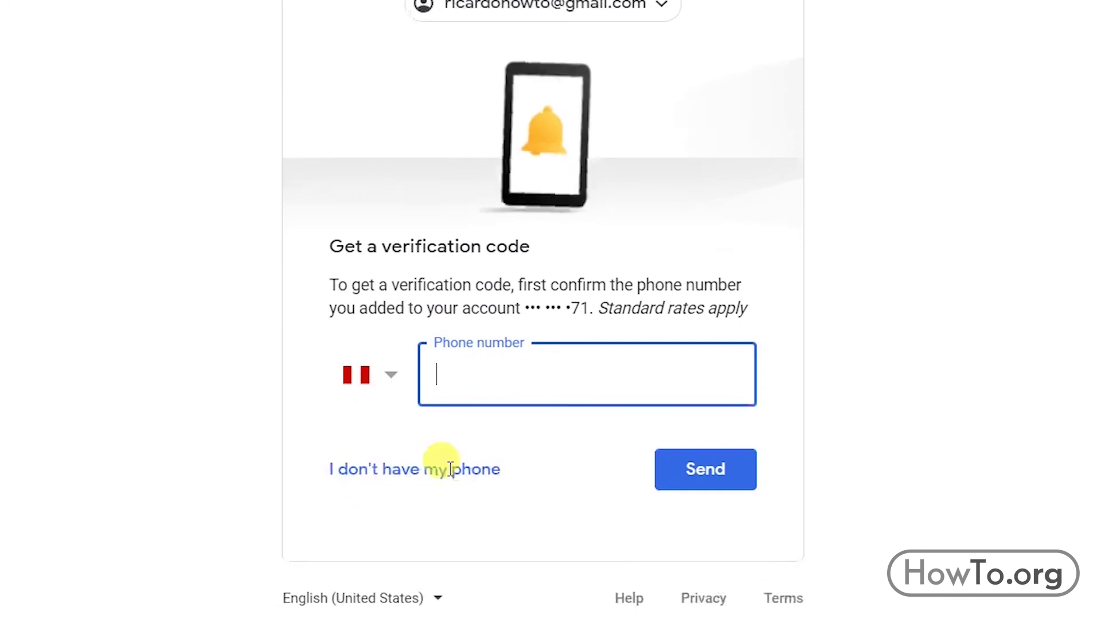
click(445, 469)
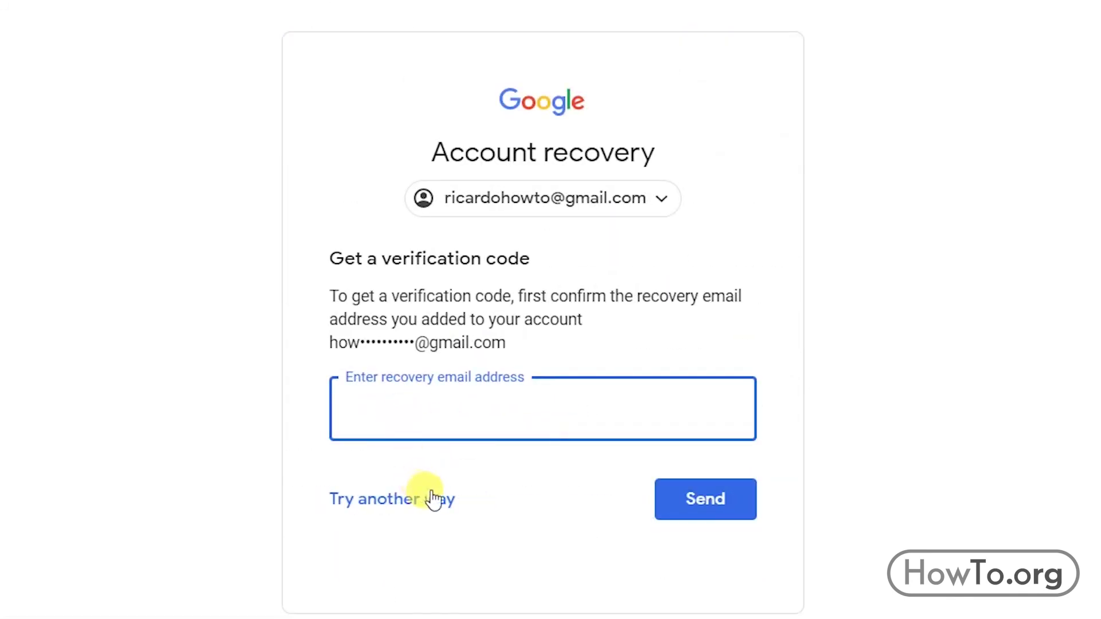
click(432, 493)
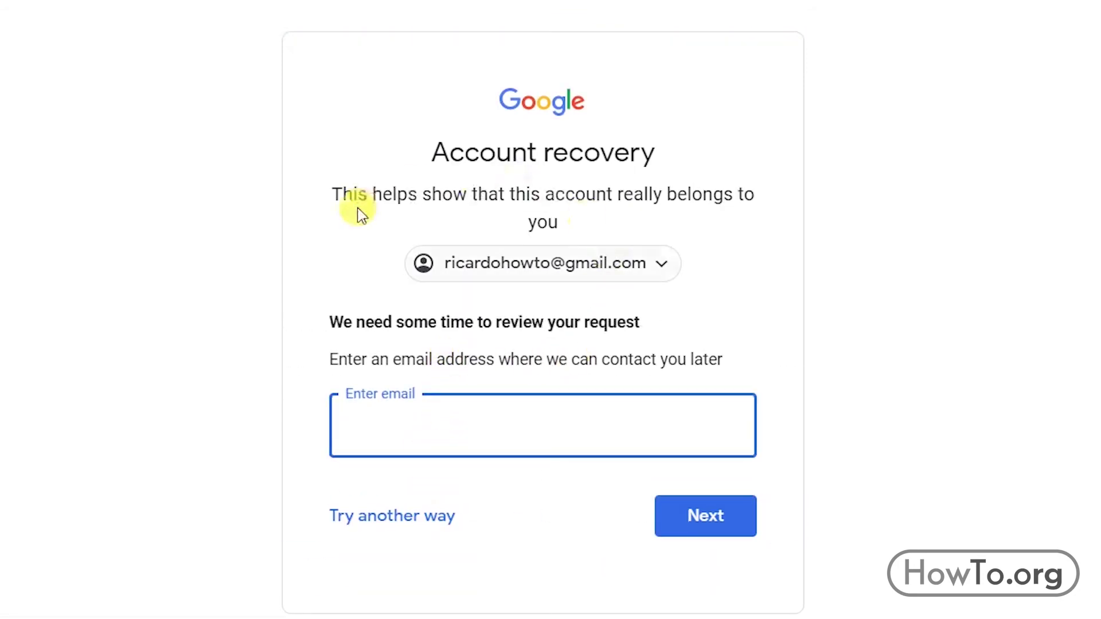
scroll(484, 304, down, 1)
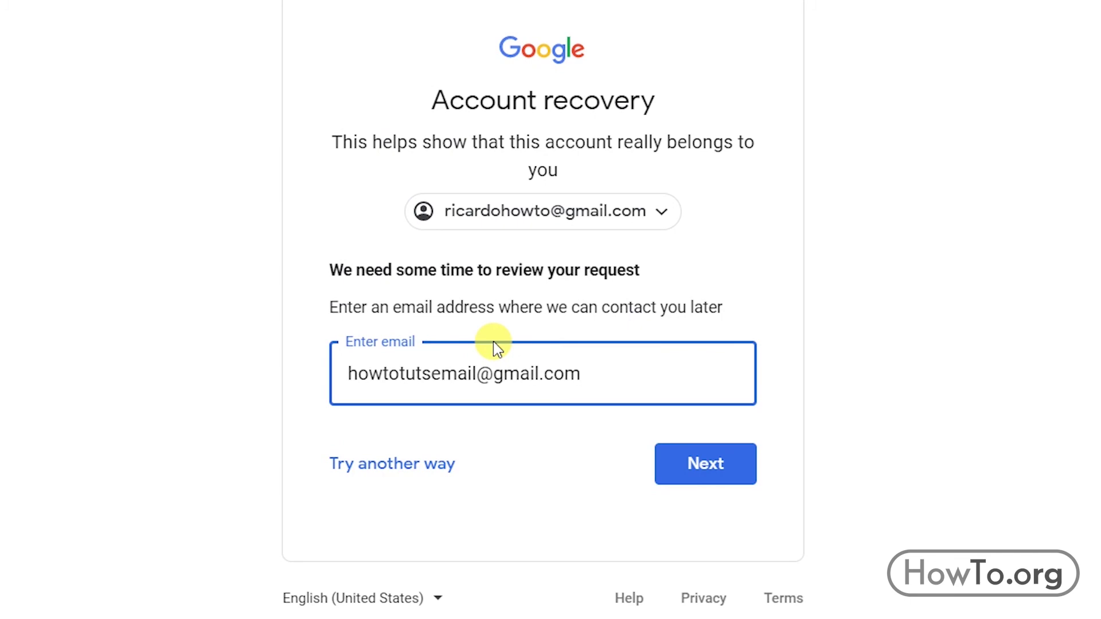
click(740, 464)
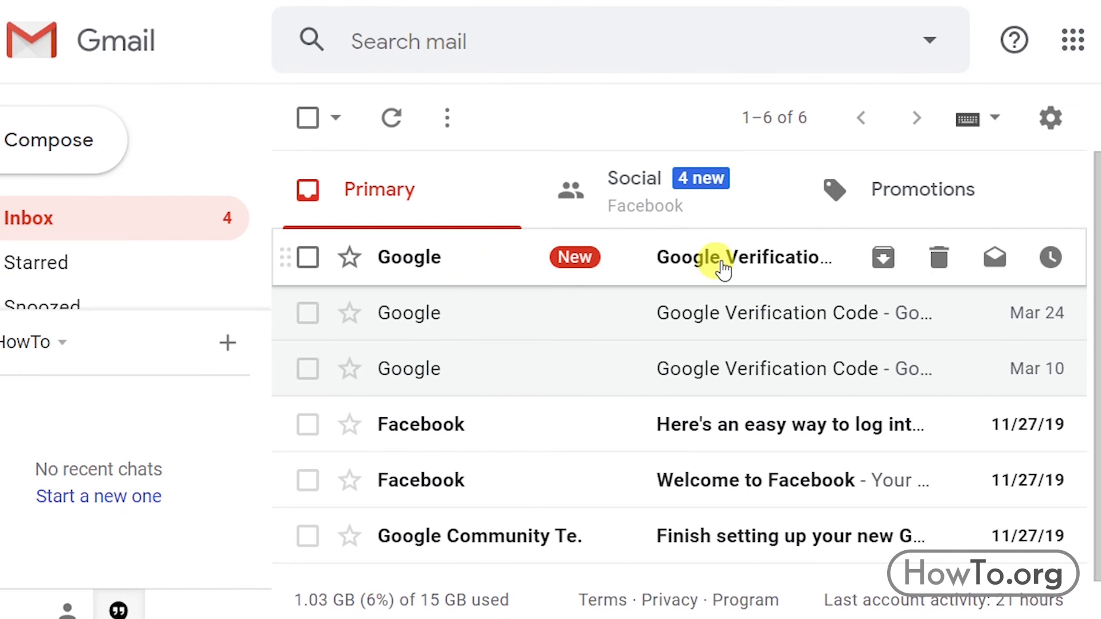
Copy the code from the newest Google Verification Code email and submit it in account recovery.
click(721, 265)
scroll(660, 321, down, 6)
drag(814, 331, 659, 324)
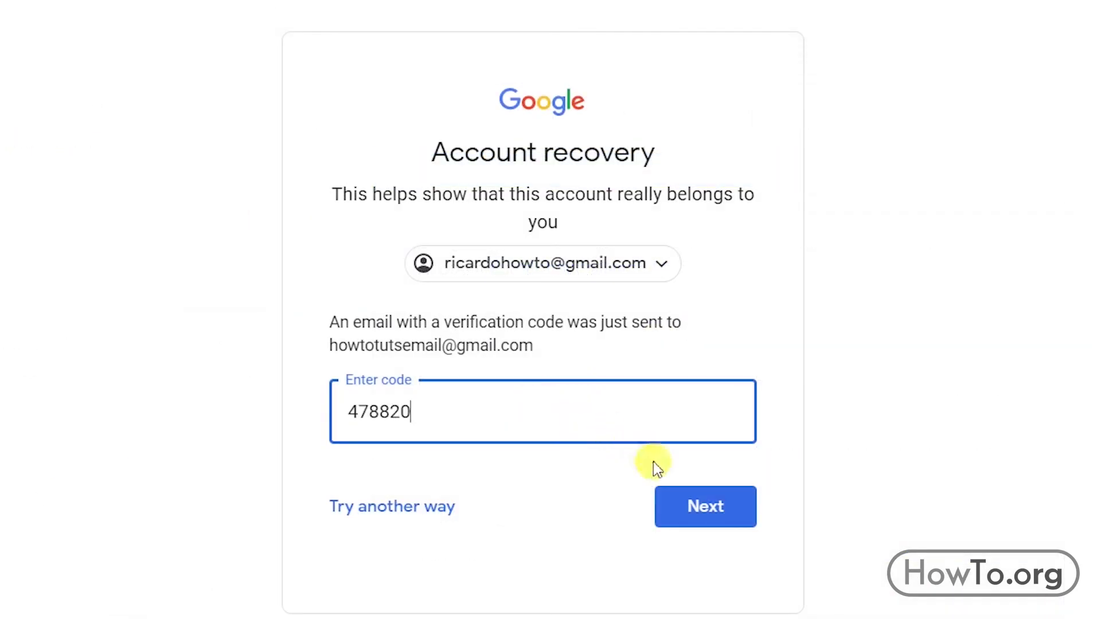
click(704, 511)
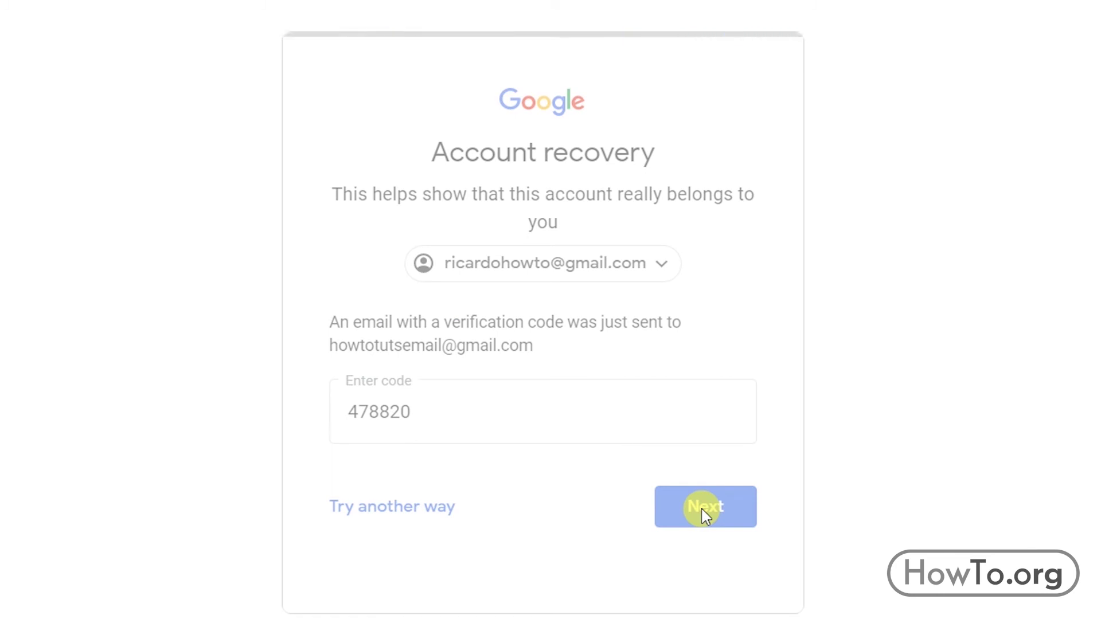